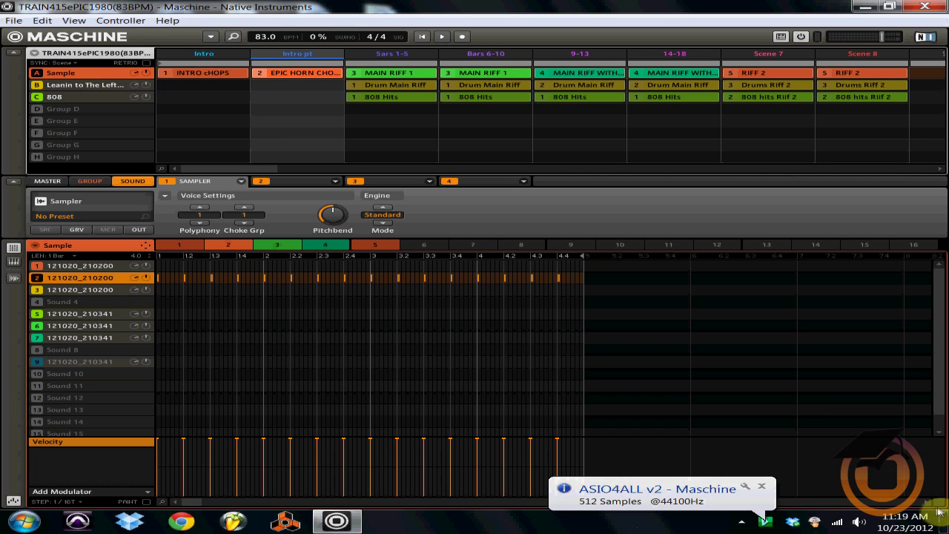
# Step: Dismiss the ASIO4ALL driver notice and select the Intro scene to show its INTRO cHOPS pattern
pyautogui.click(762, 487)
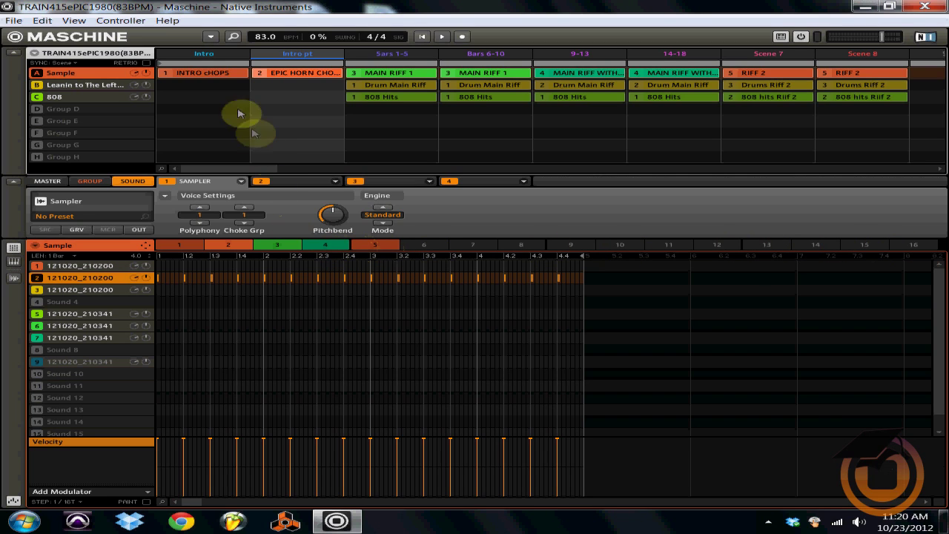
pyautogui.click(220, 56)
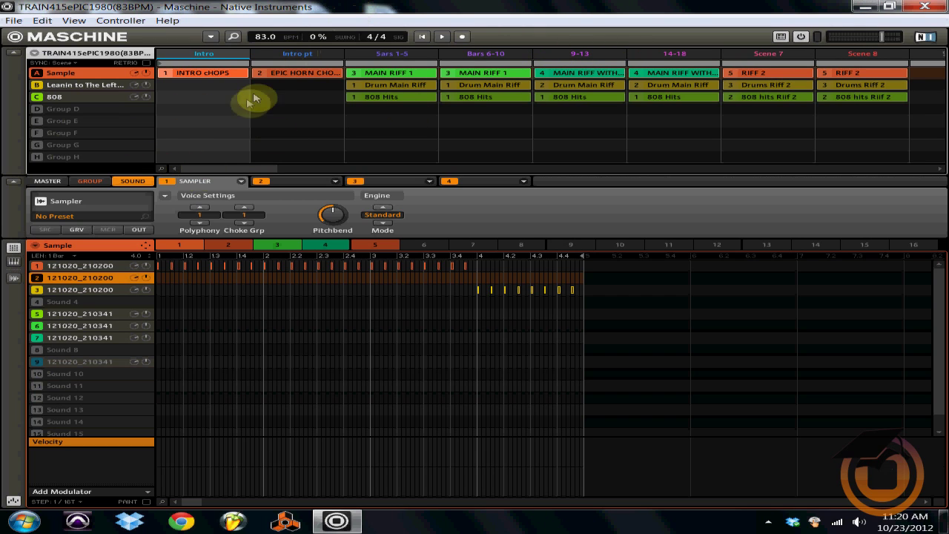
# Step: Keep the Intro scene's name, select its INTRO cHOPS clip, and play the song
pyautogui.doubleClick(189, 56)
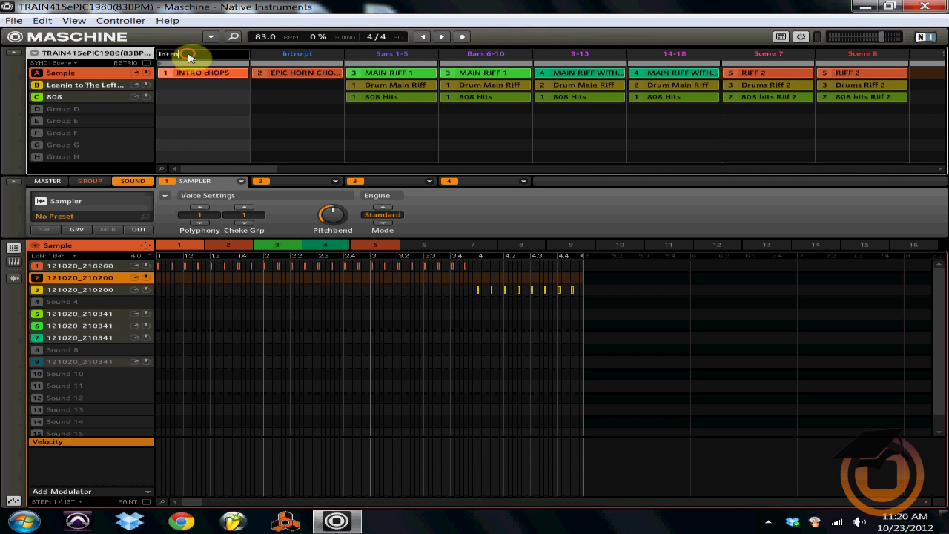
pyautogui.press('Return')
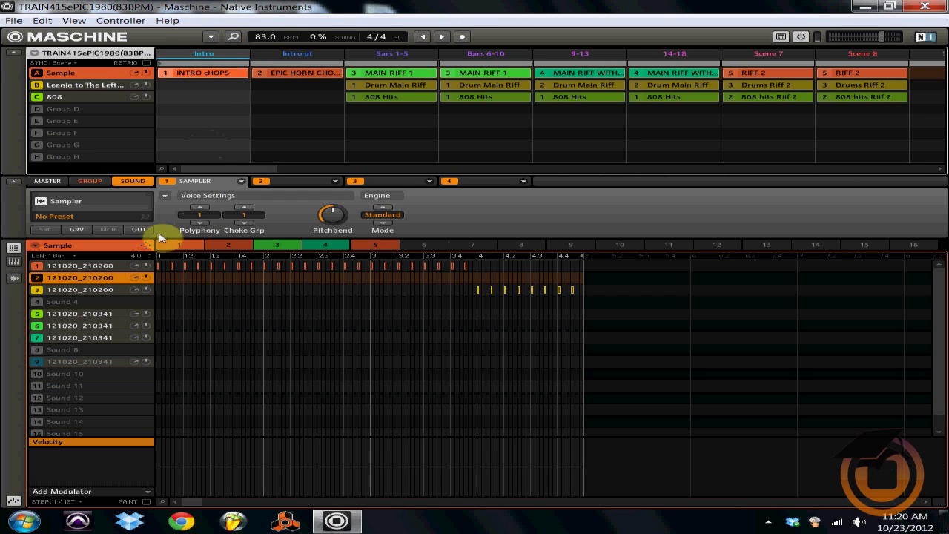
pyautogui.click(210, 69)
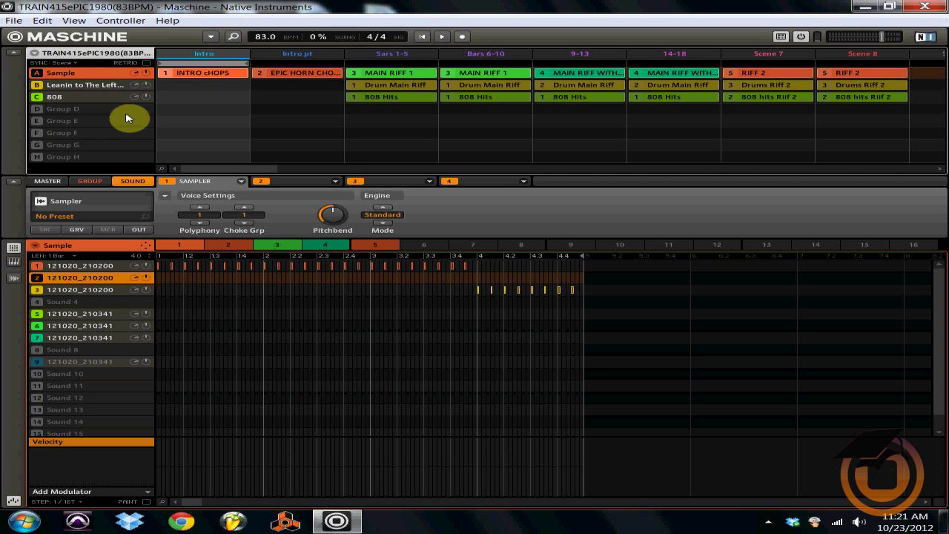
pyautogui.press('space')
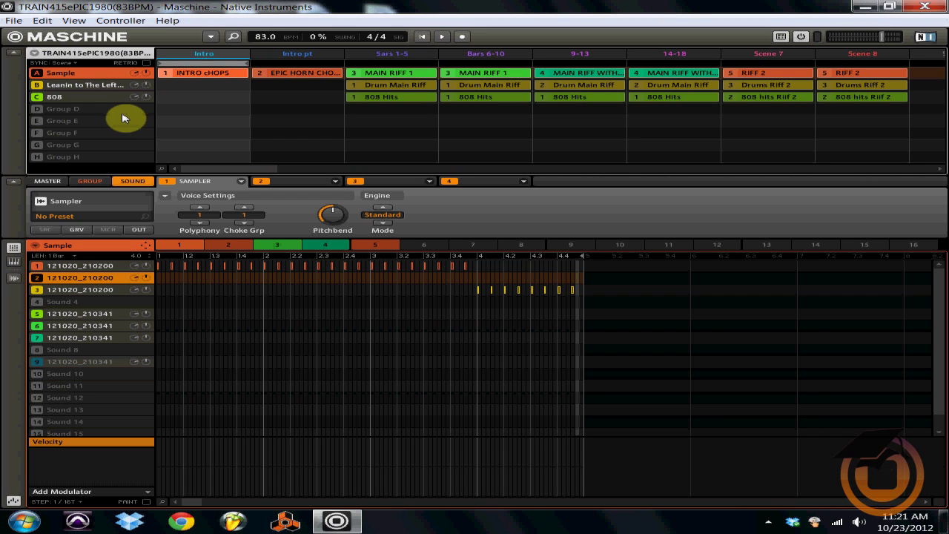
pyautogui.doubleClick(220, 75)
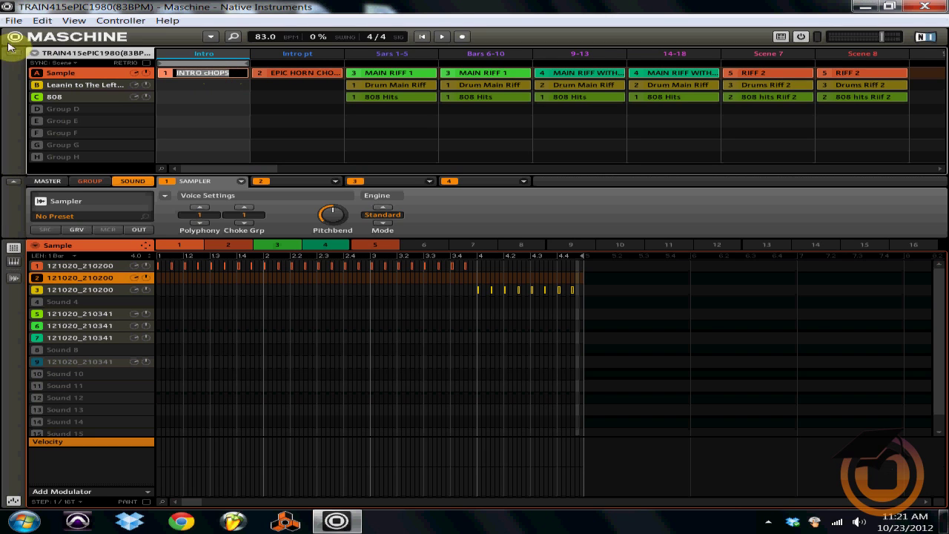
pyautogui.click(193, 99)
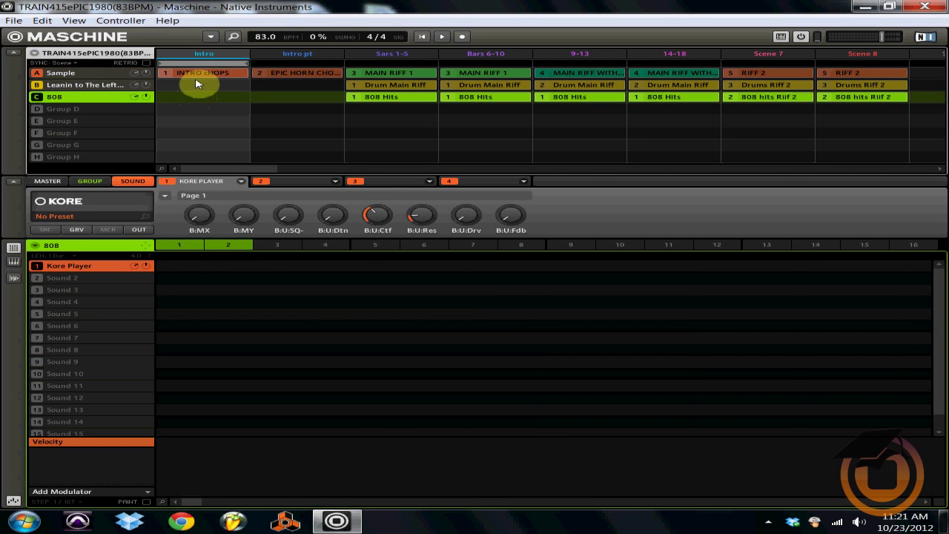
pyautogui.click(200, 74)
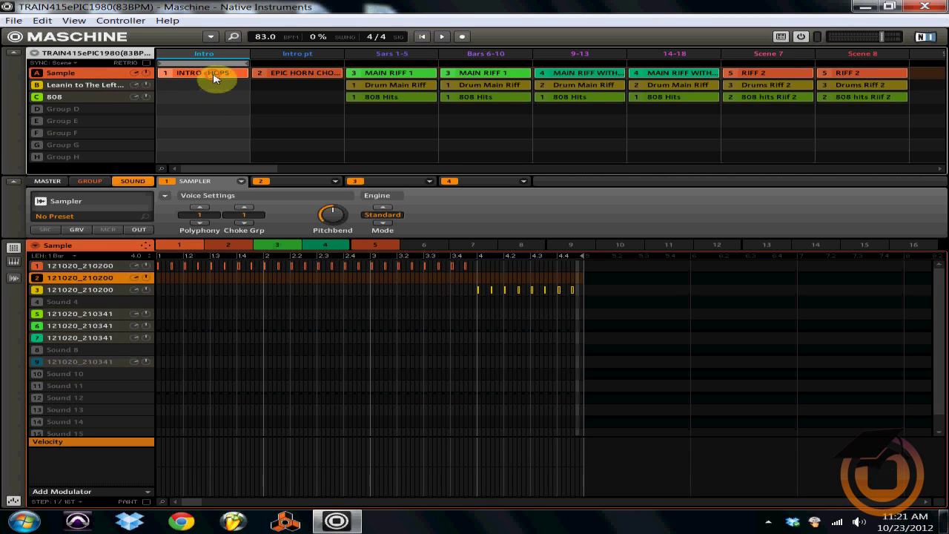
pyautogui.doubleClick(212, 75)
pyautogui.press('Home')
pyautogui.press('Return')
# Step: Try pattern 2 and a new empty pattern 8 in Intro's Sample slot, then undo back to INTRO cHOPS
pyautogui.click(227, 246)
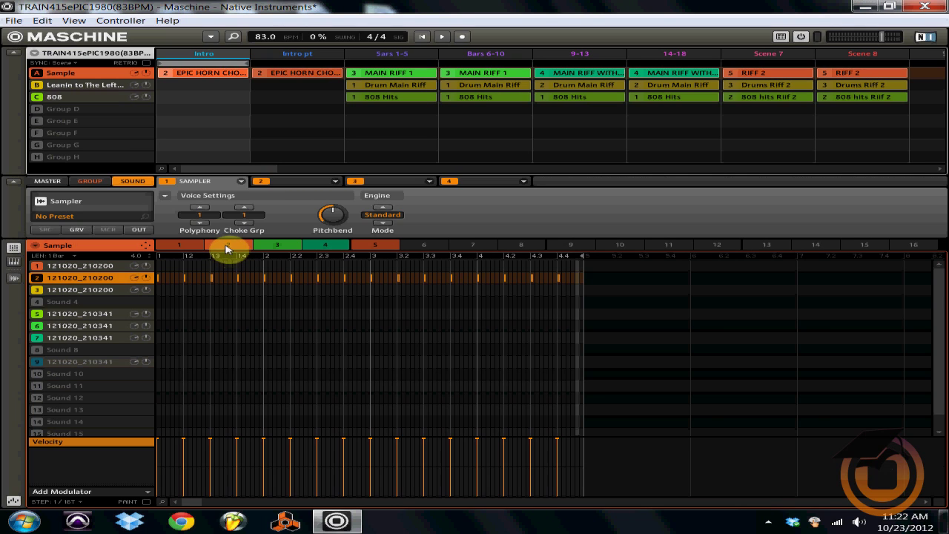
pyautogui.click(528, 245)
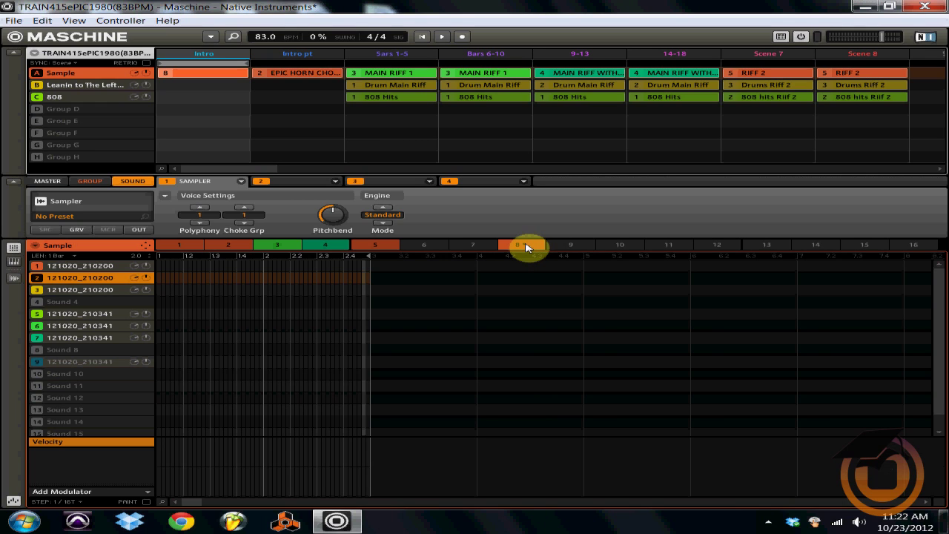
pyautogui.hotkey('ctrl', 'z')
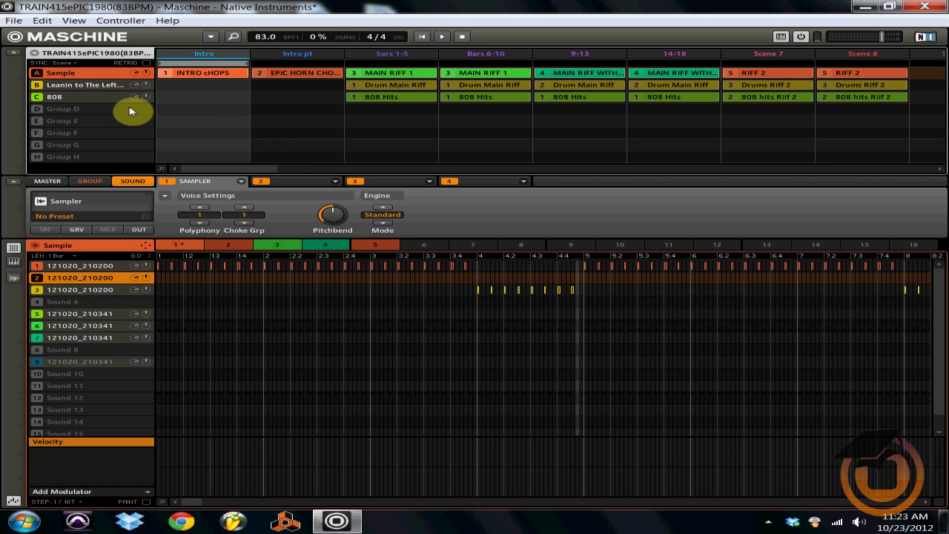
# Step: Add the Leanin to The Left Kit's Drum Main Riff to Intro, comparing the drum and Sample groups
pyautogui.click(87, 85)
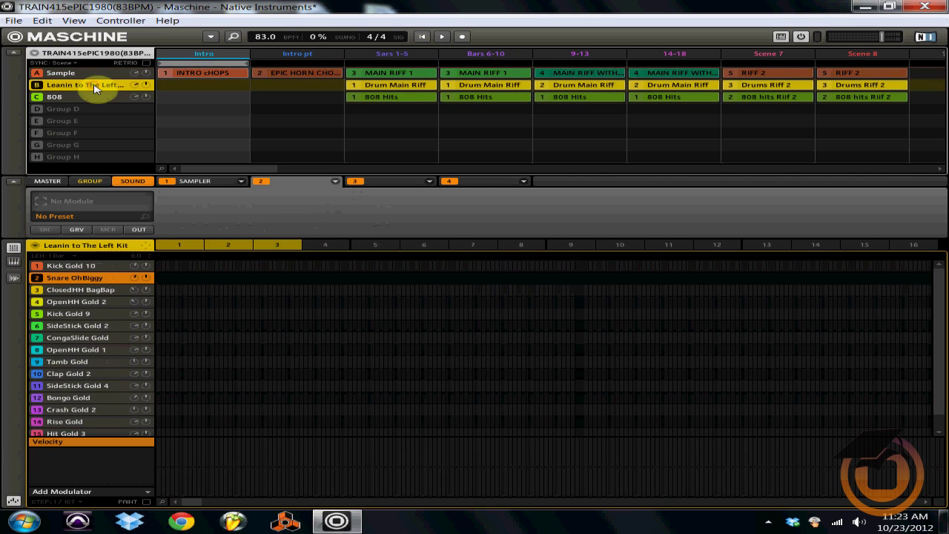
pyautogui.click(169, 246)
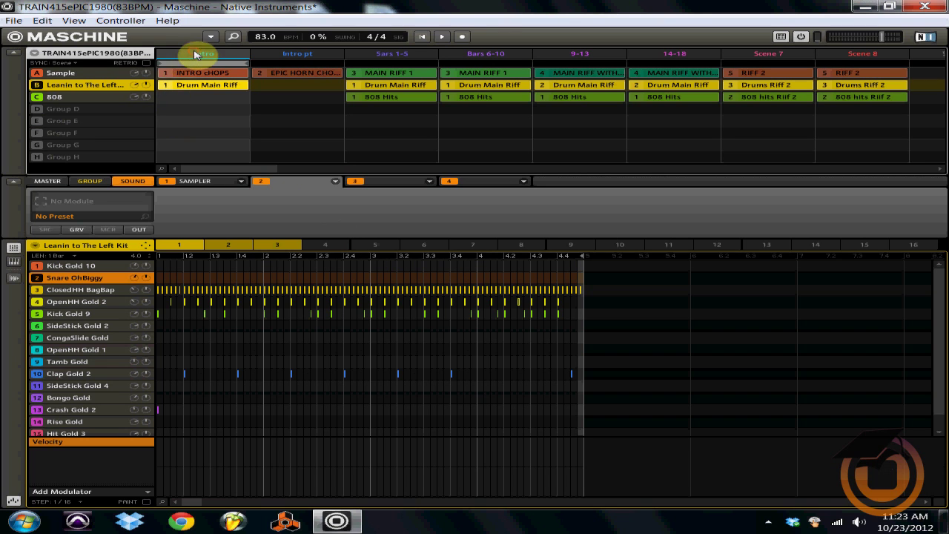
pyautogui.click(62, 75)
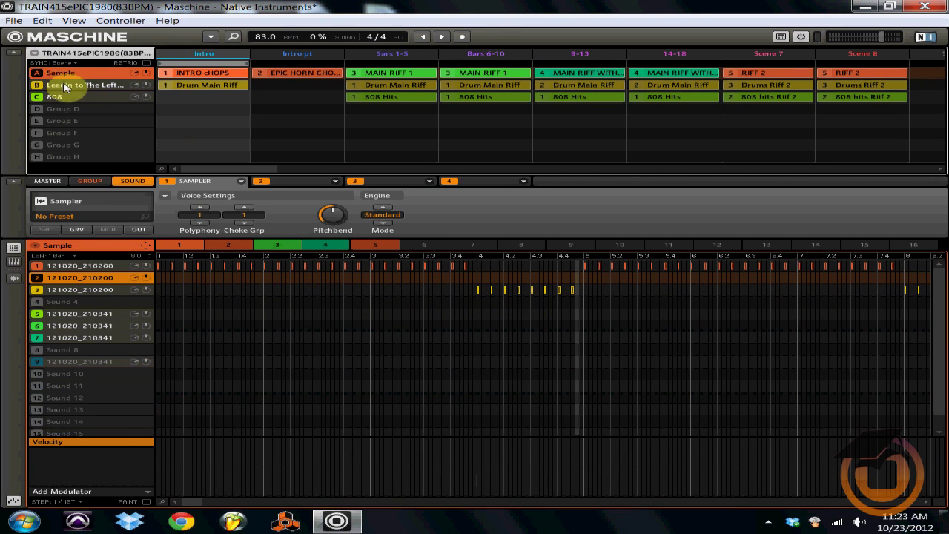
pyautogui.click(66, 86)
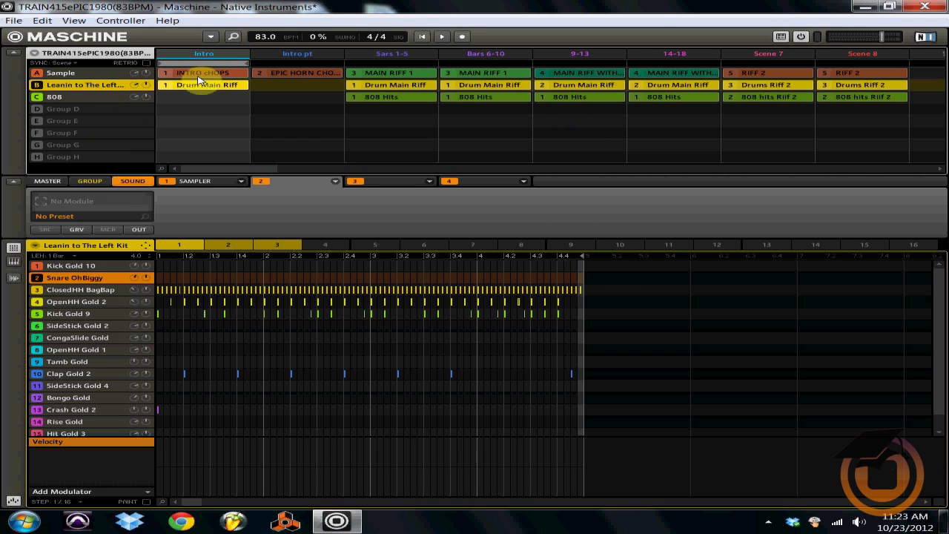
pyautogui.click(120, 75)
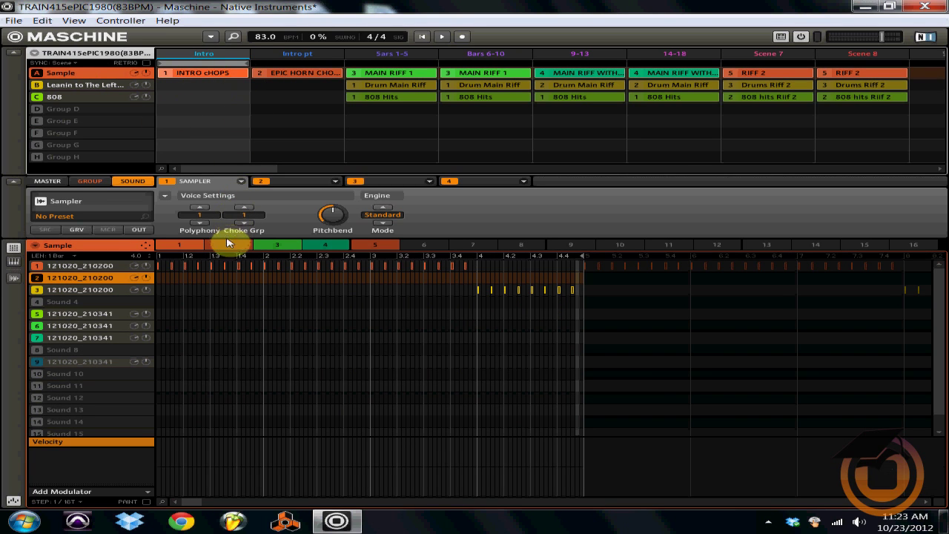
# Step: Select the Intro pt scene's EPIC HORN CHOPS pattern and audition it
pyautogui.click(282, 72)
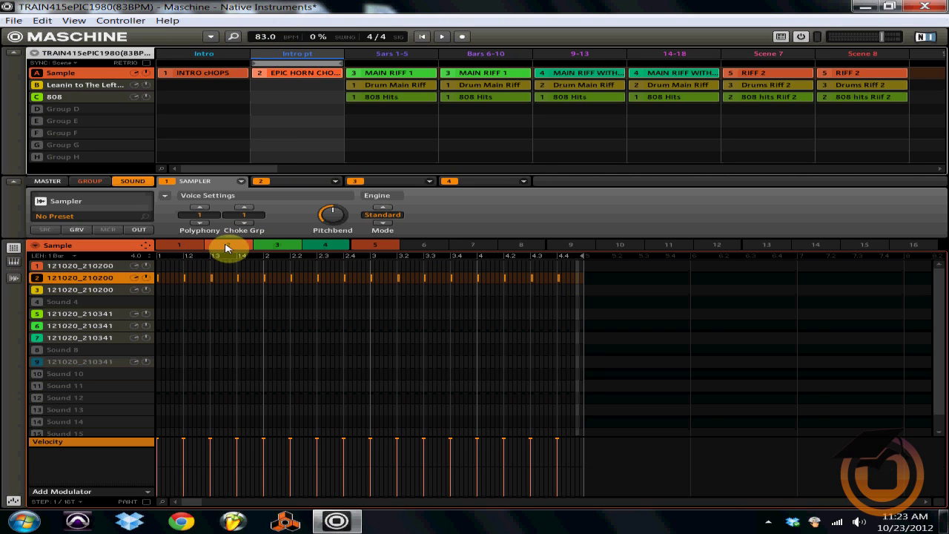
pyautogui.press('space')
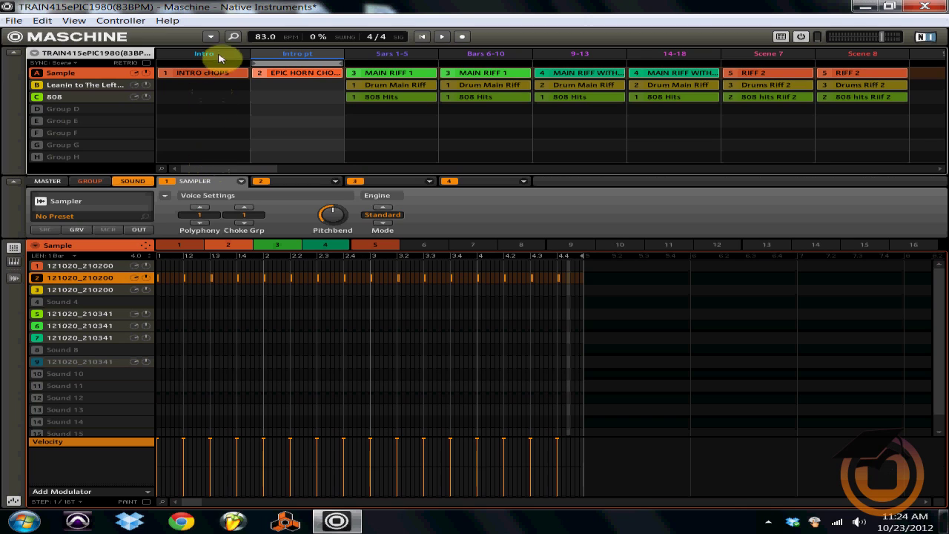
# Step: Stretch the loop range over Intro and Intro pt, play both scenes, then stop playback
pyautogui.click(198, 66)
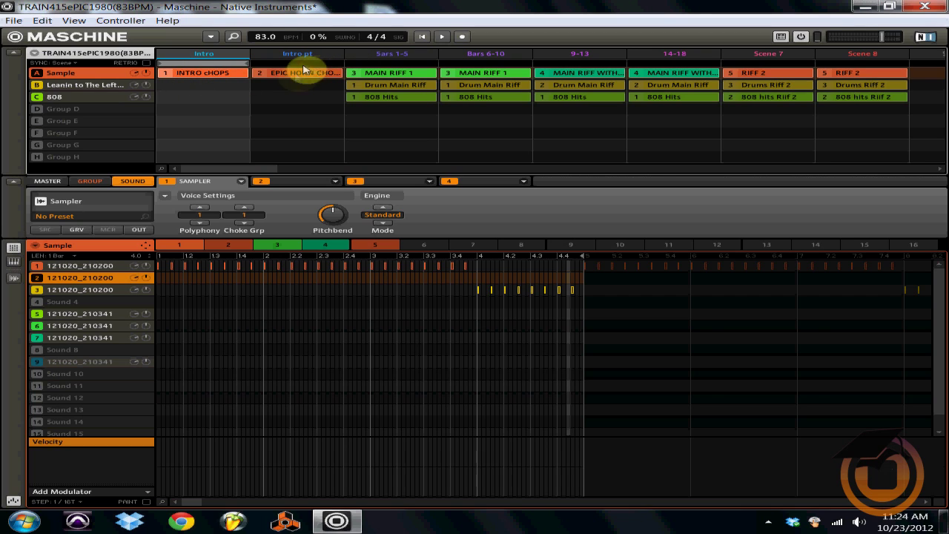
pyautogui.click(220, 66)
pyautogui.moveTo(221, 66); pyautogui.dragTo(273, 63)
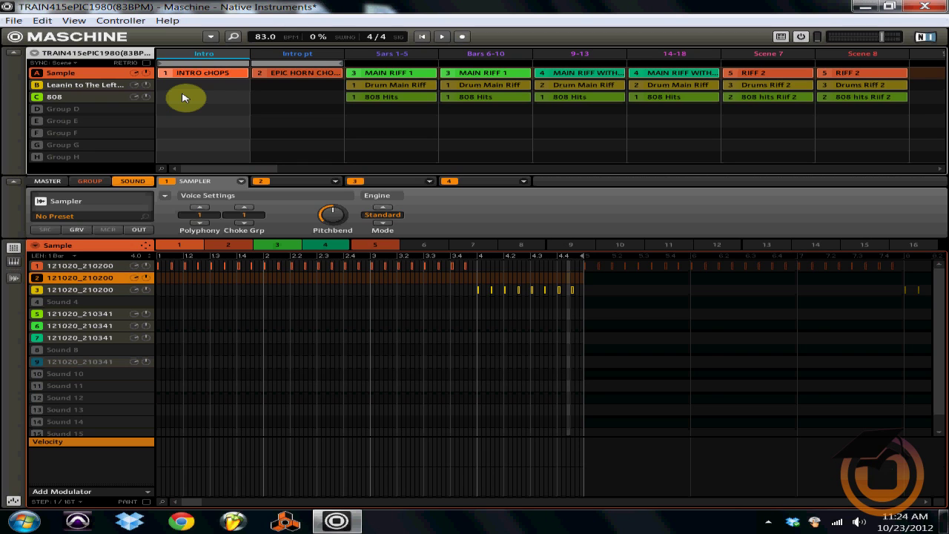
pyautogui.press('space')
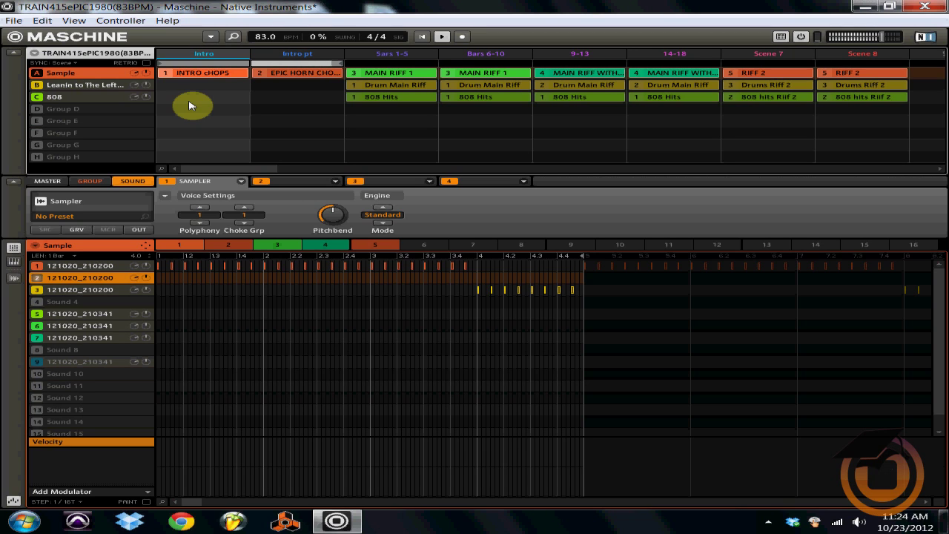
pyautogui.press('space')
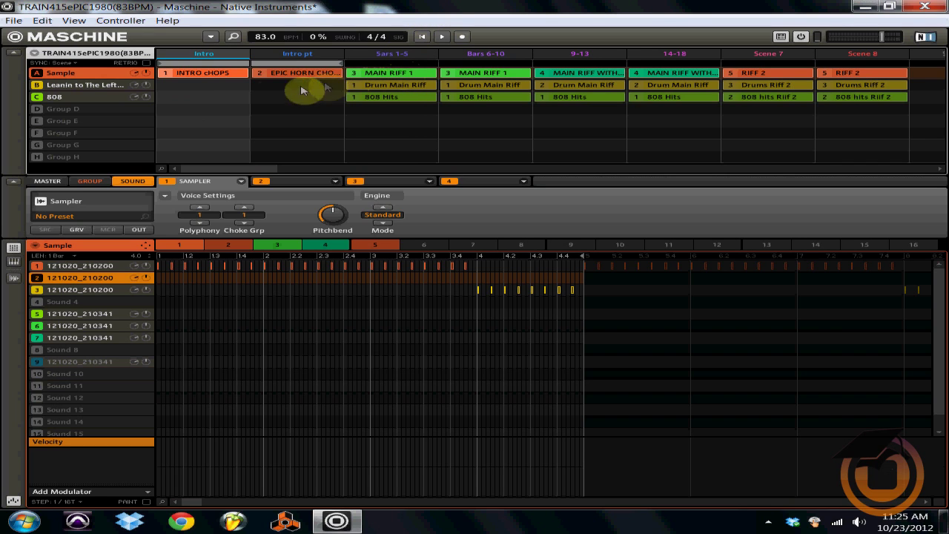
# Step: Toggle between the drum and Sample groups, then step through Intro pt, Sars 1-5 and Bars 6-10
pyautogui.click(84, 87)
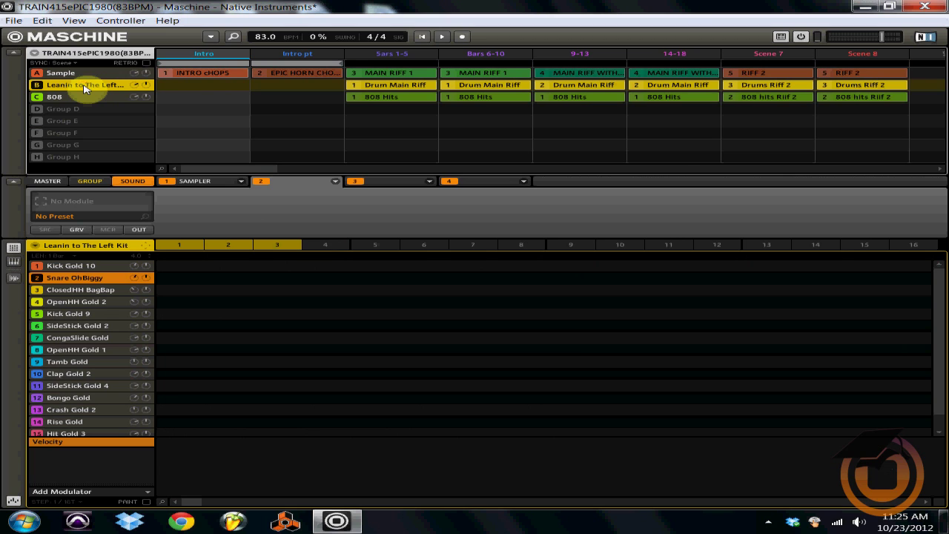
pyautogui.click(92, 73)
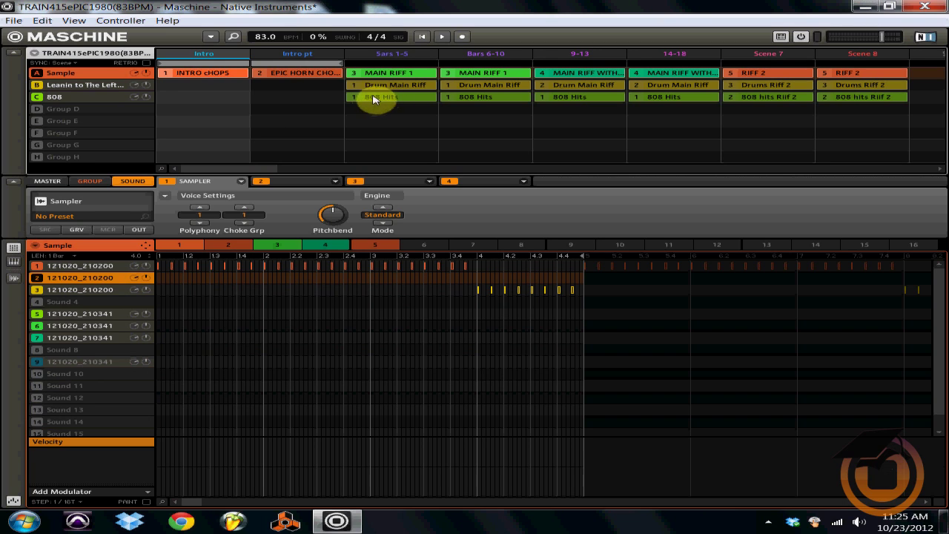
pyautogui.click(278, 77)
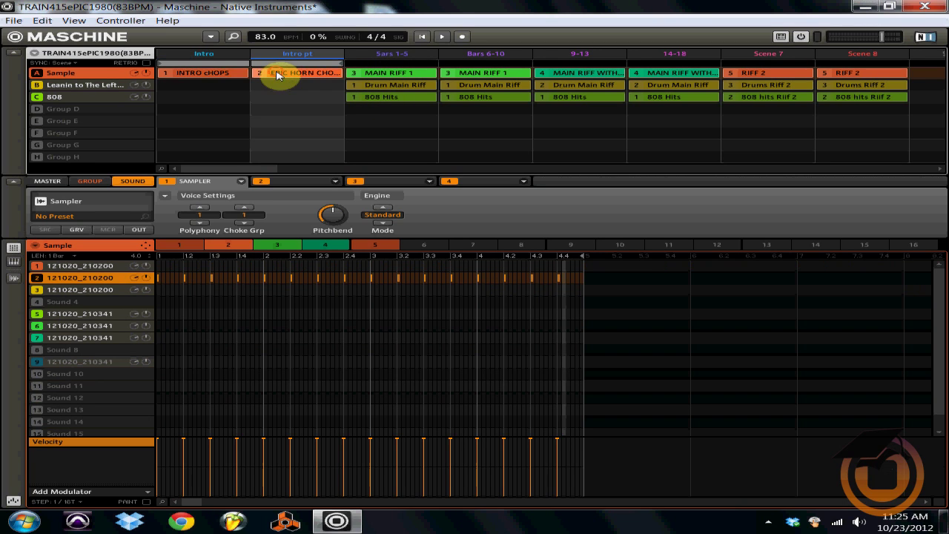
pyautogui.click(370, 76)
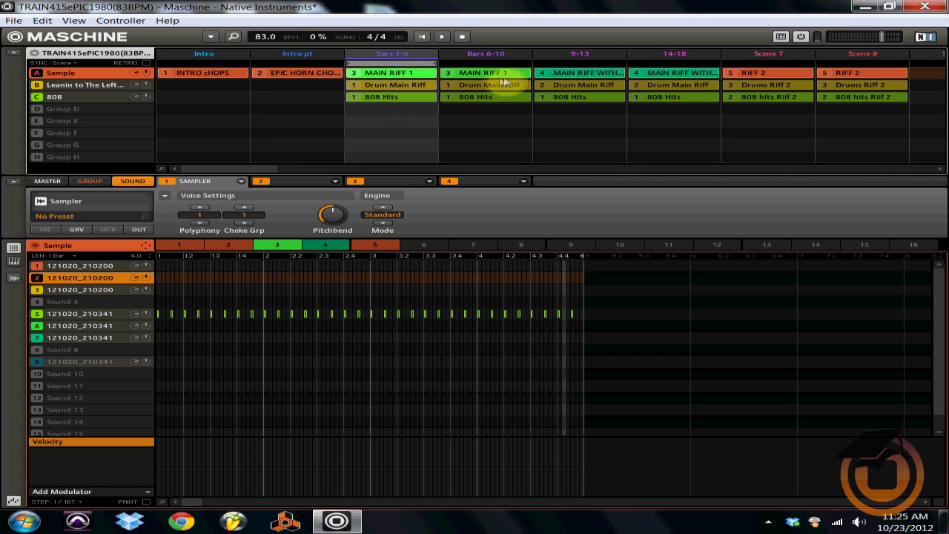
pyautogui.click(475, 78)
pyautogui.click(413, 79)
pyautogui.click(470, 79)
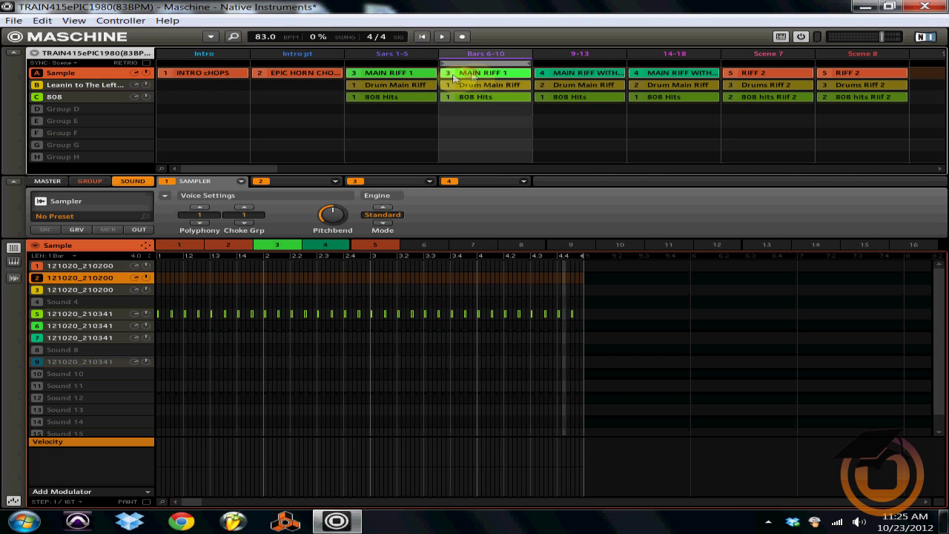
# Step: Step through the 9-13 and 14-18 scenes, then show the drum kit group for Intro pt
pyautogui.click(566, 75)
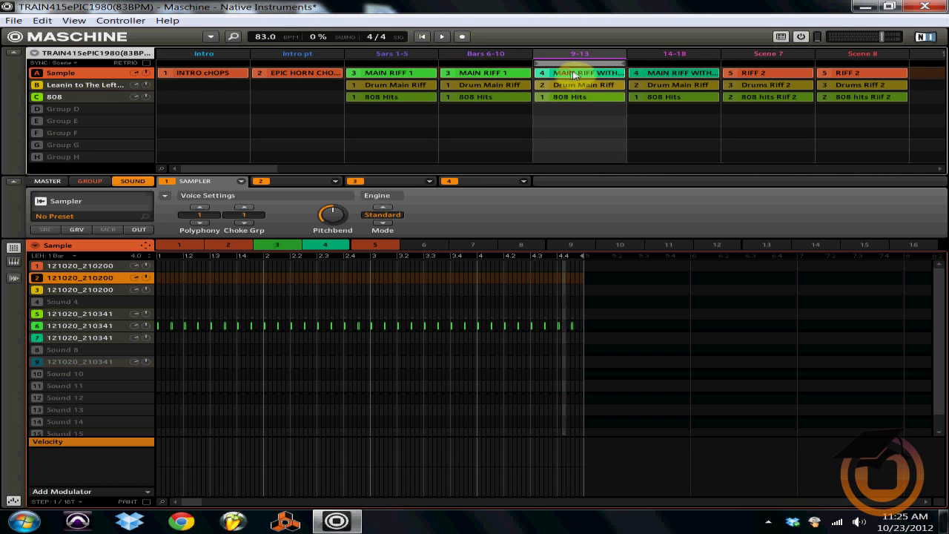
pyautogui.click(657, 75)
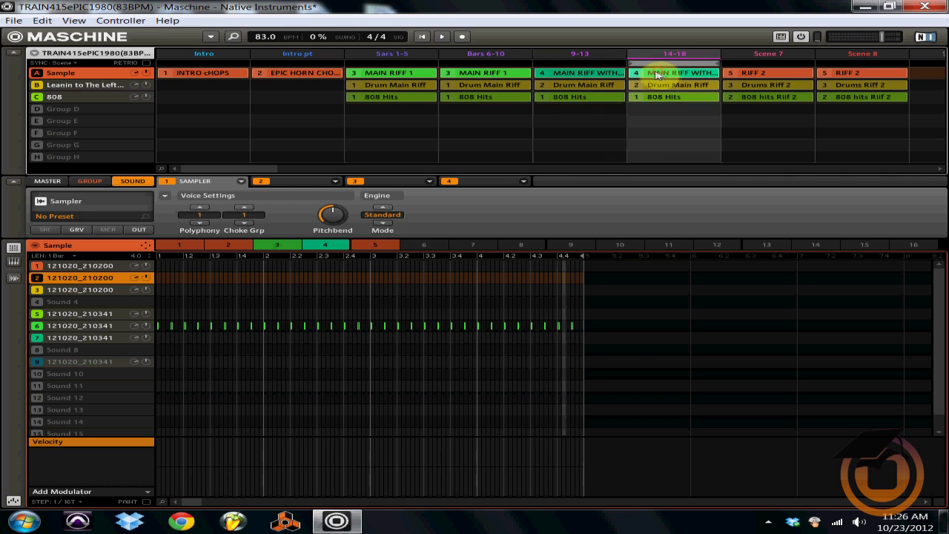
pyautogui.click(616, 74)
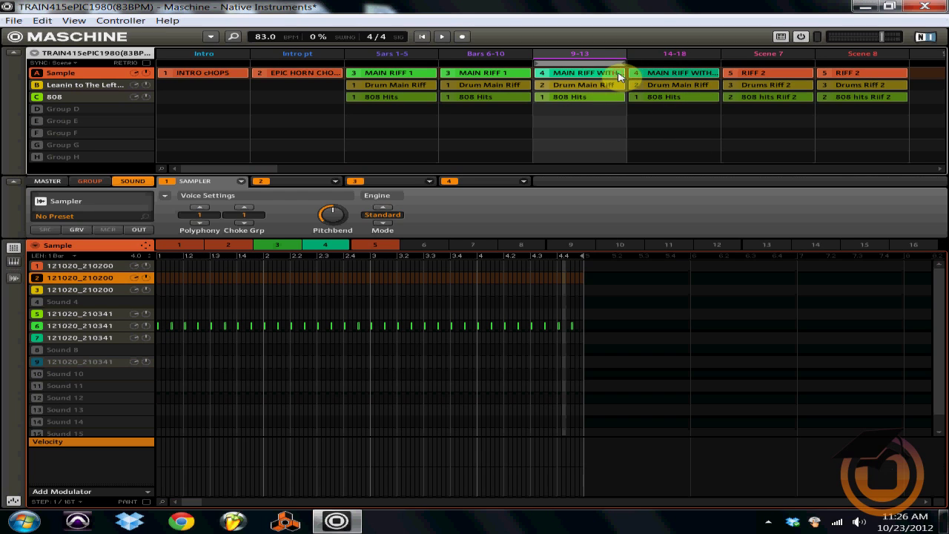
pyautogui.click(657, 78)
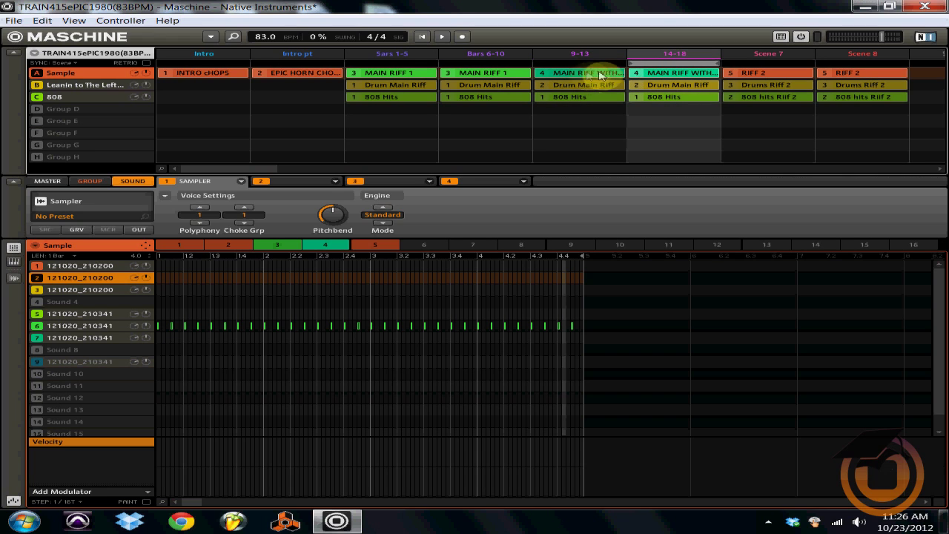
pyautogui.click(307, 84)
pyautogui.click(301, 65)
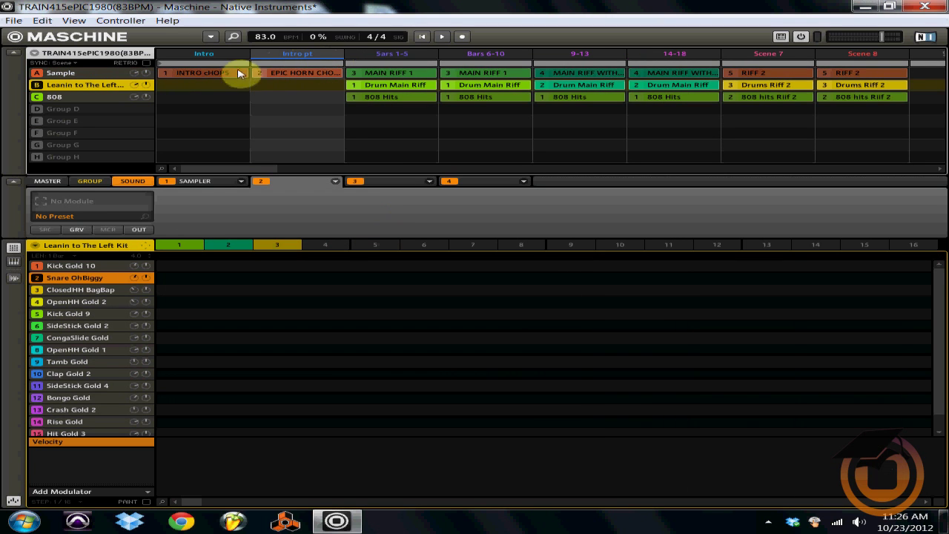